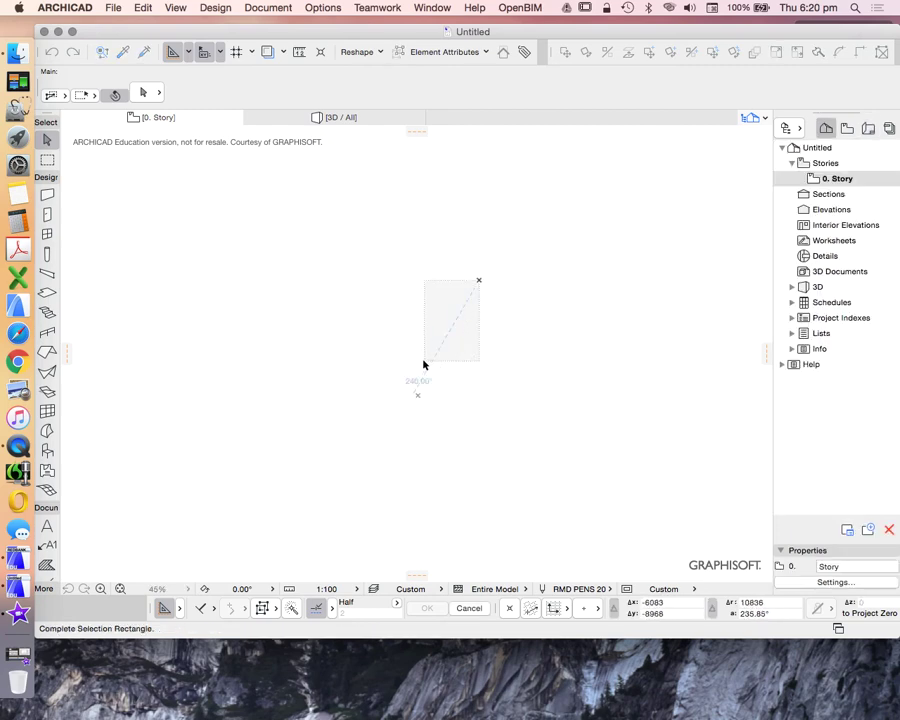
- Cancel the unfinished selection rectangle and nudge the ARCHICAD window slightly higher
key(Escape)
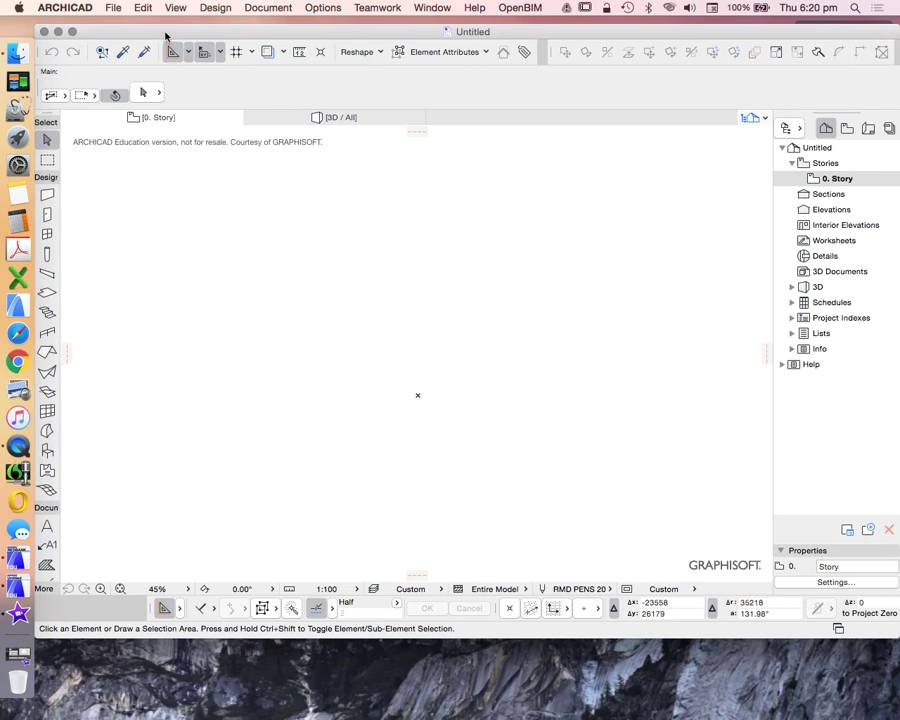
drag(166, 37, 166, 29)
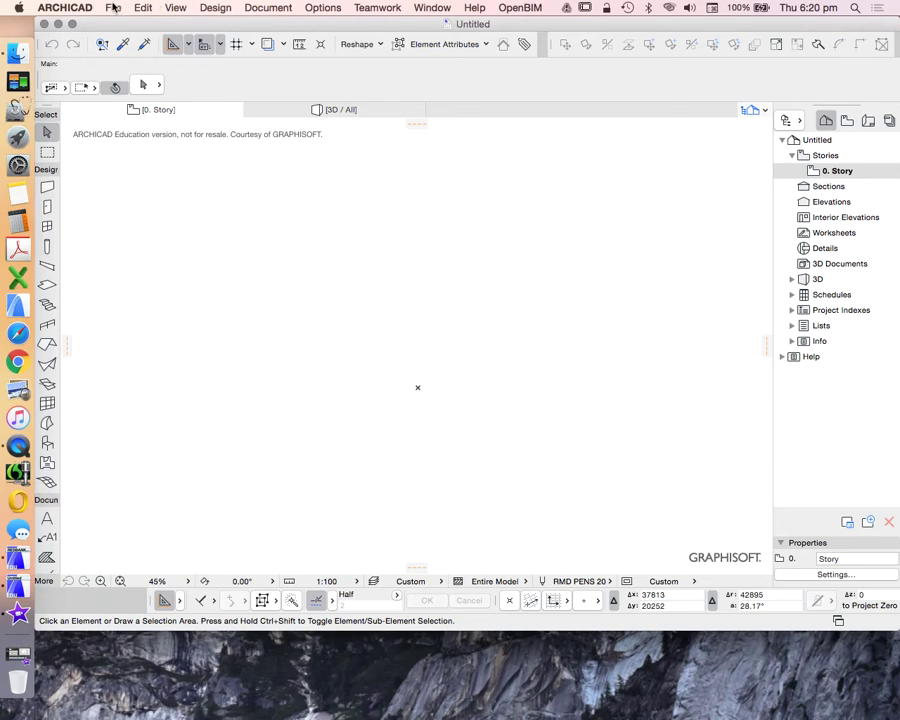
- Start a new project from AUS ARCHICAD 21 Template.tpl using the Standard Profile 21 work environment
click(113, 8)
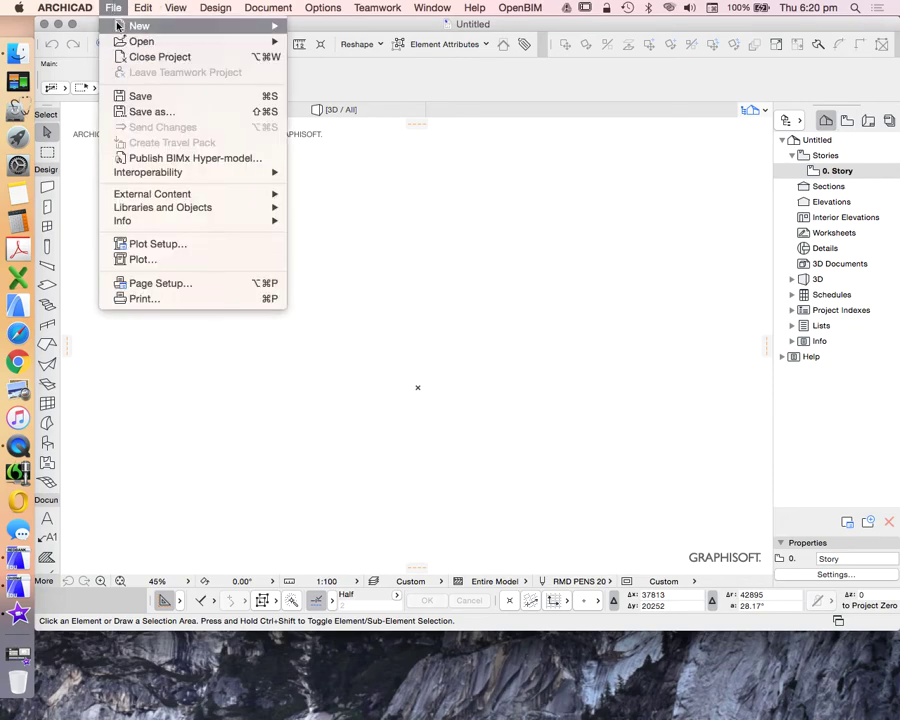
mouse_move(265, 26)
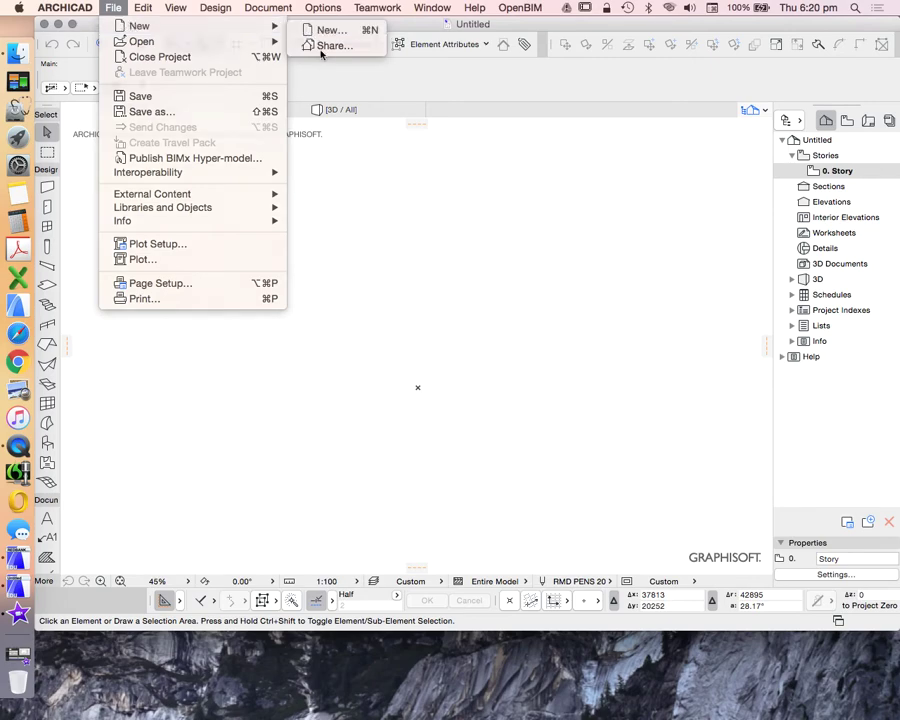
click(318, 31)
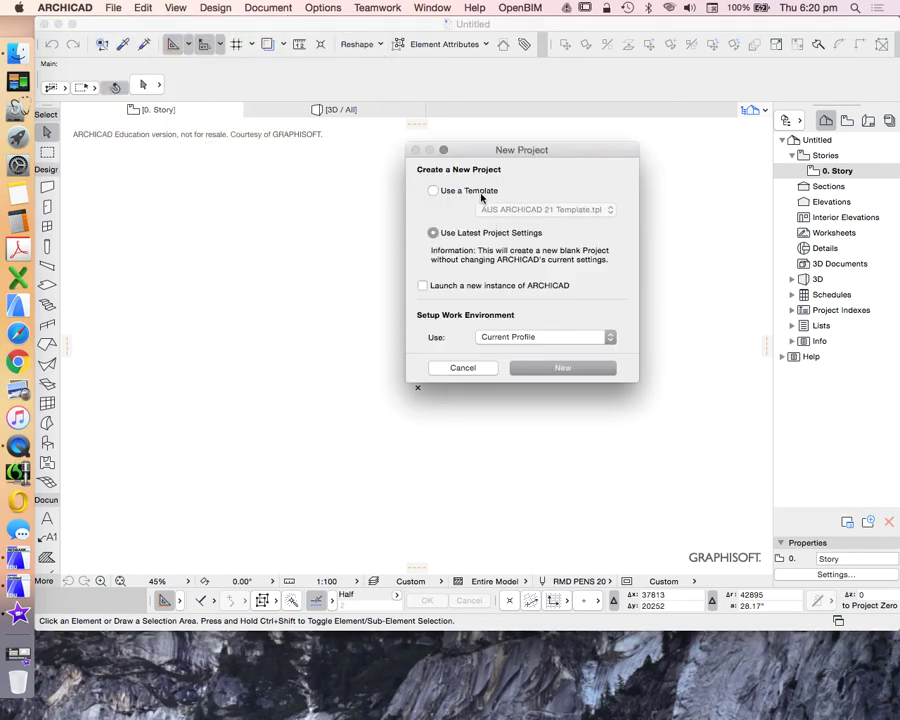
click(478, 192)
click(542, 211)
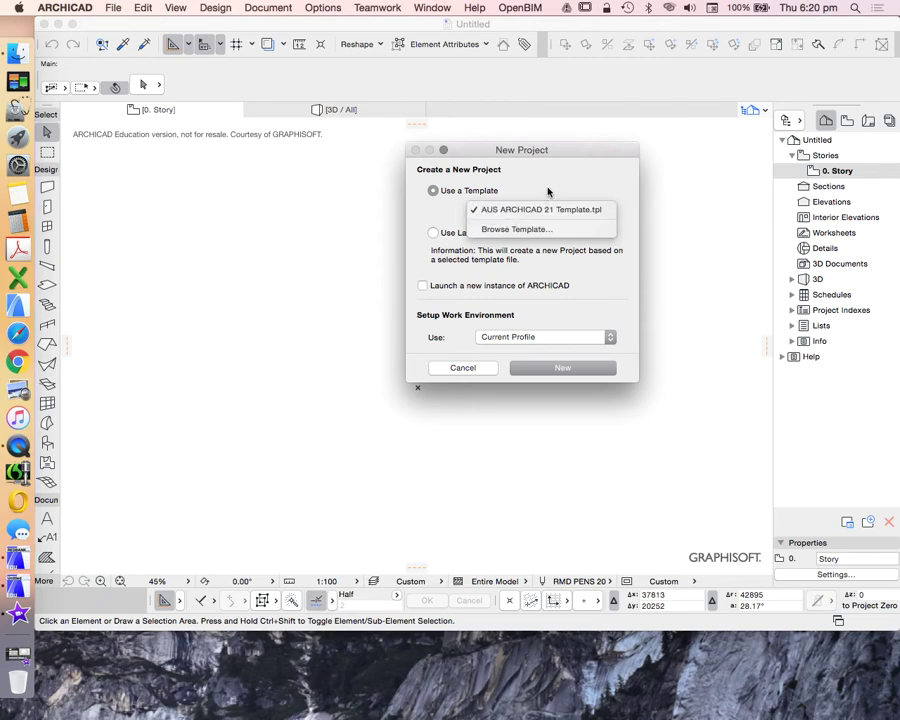
click(567, 210)
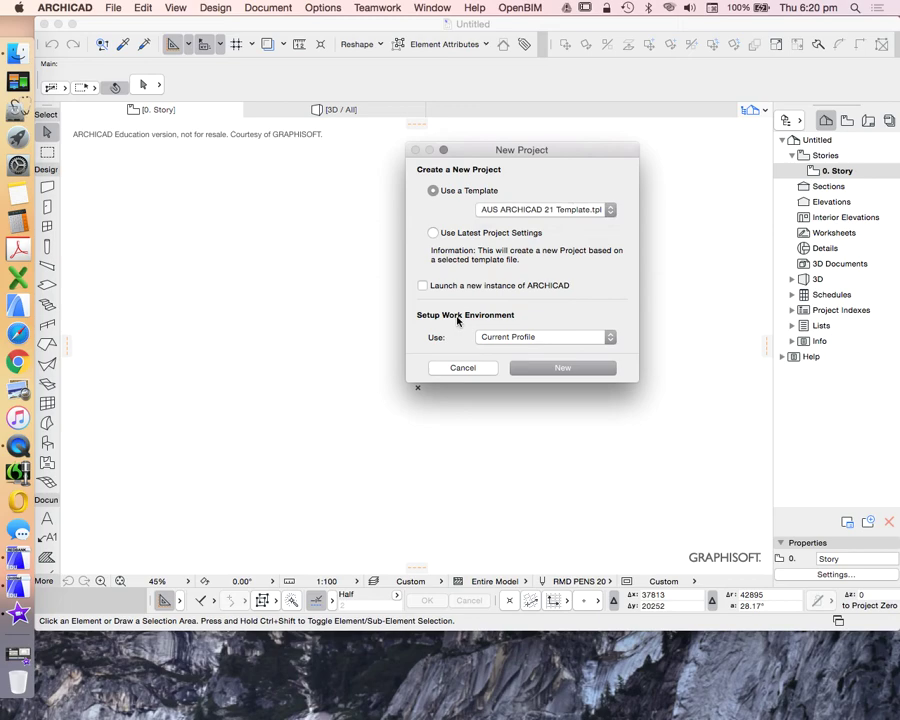
click(548, 340)
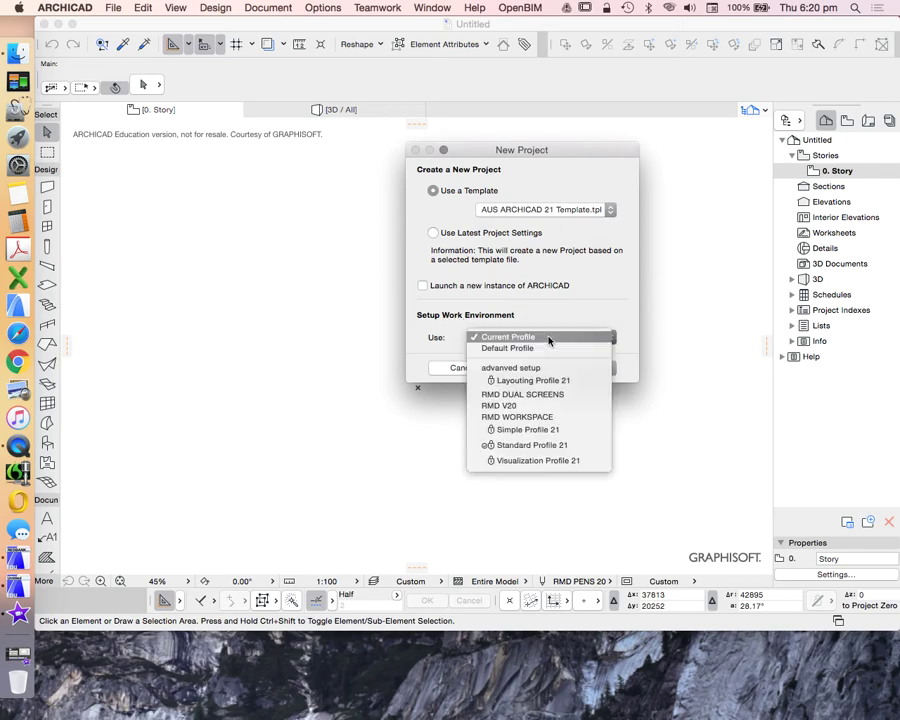
click(535, 447)
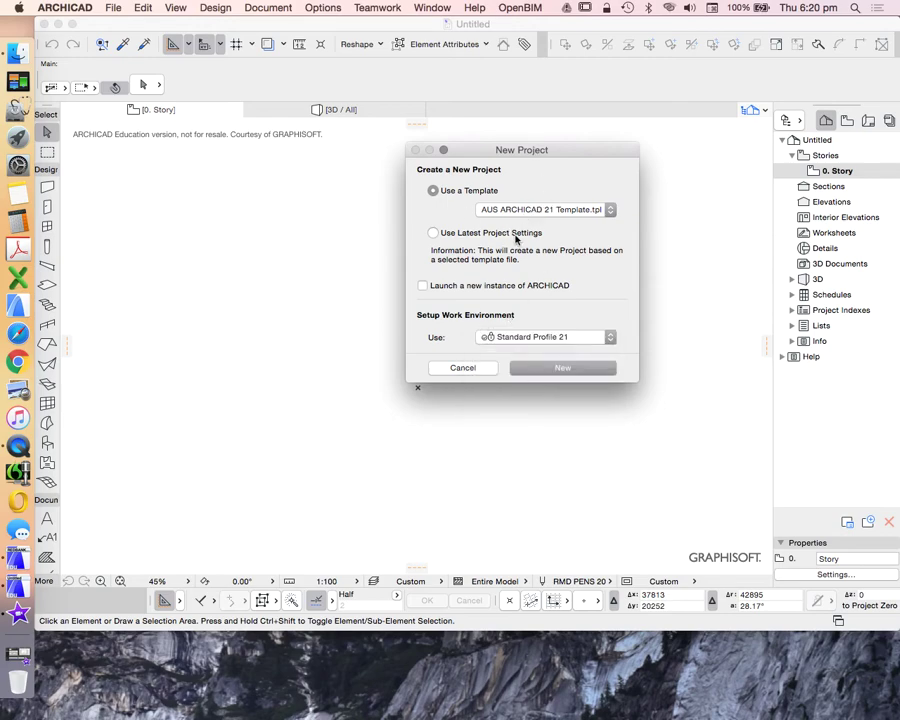
click(564, 369)
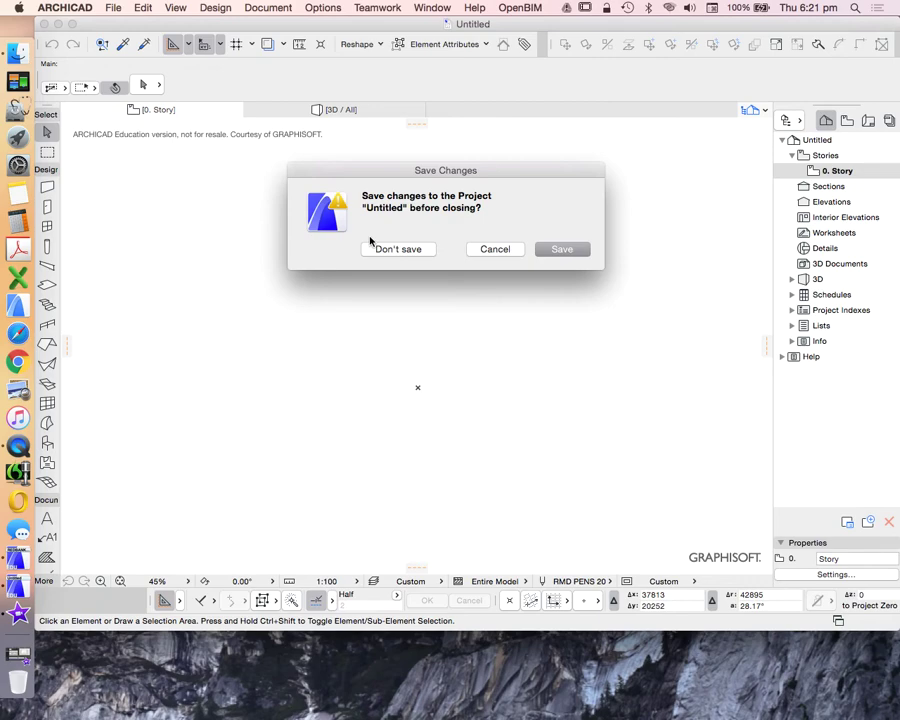
- Discard the old Untitled project without saving so the template project loads
click(396, 251)
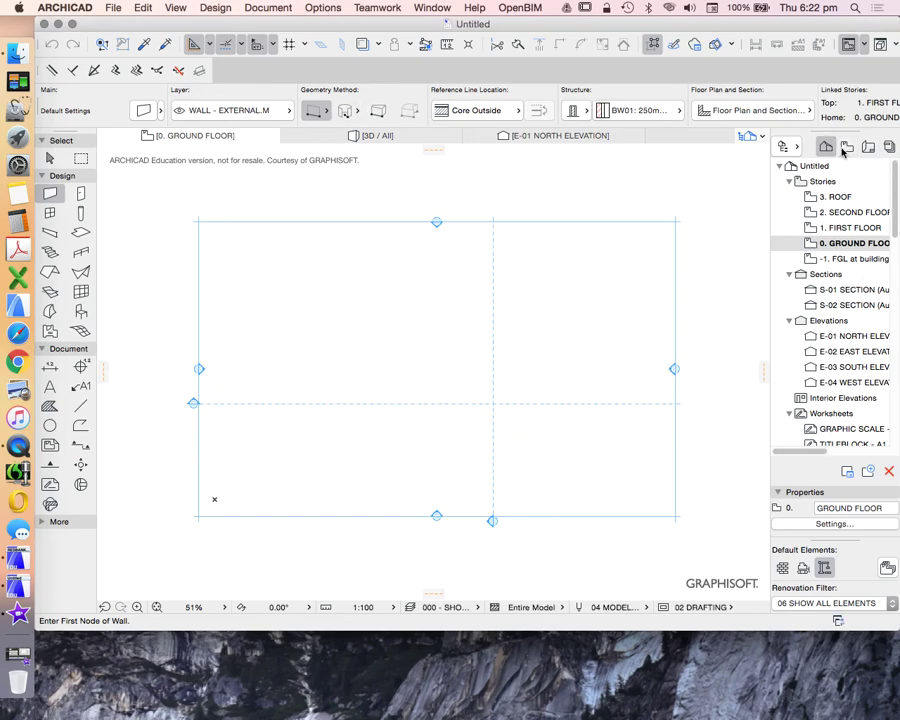
- Switch the Navigator to the Layout Book and scroll down to the A1, A3 and A4 masters
scroll(868, 155, down, 3)
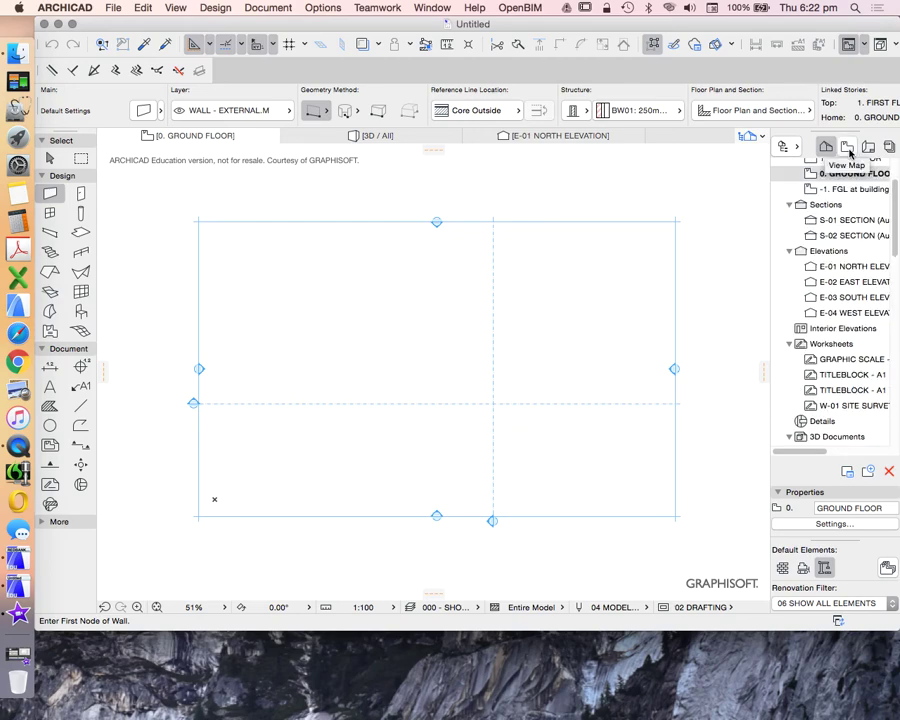
click(867, 148)
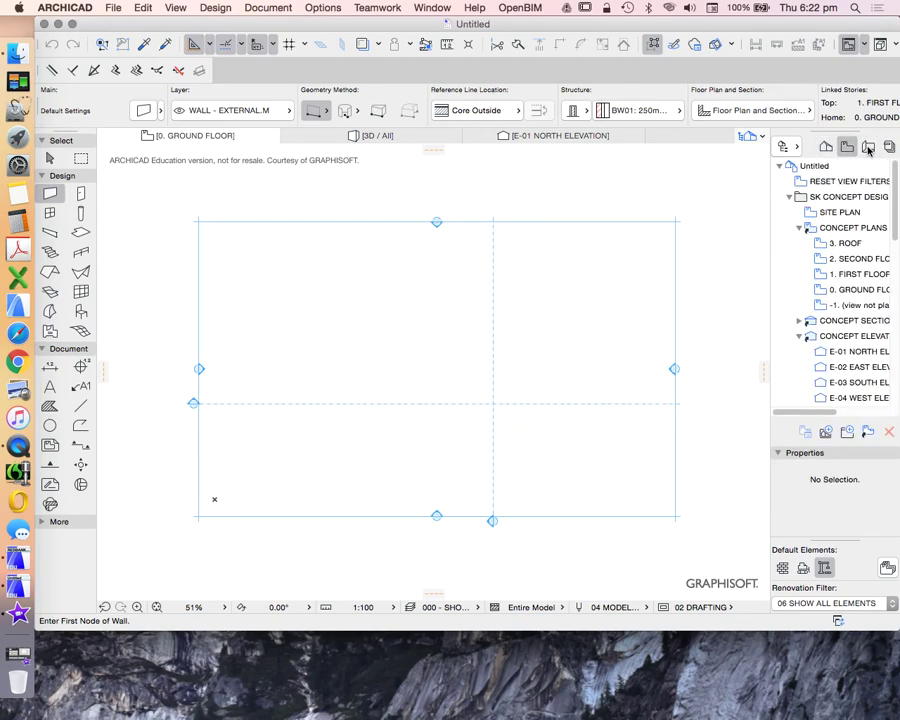
click(869, 148)
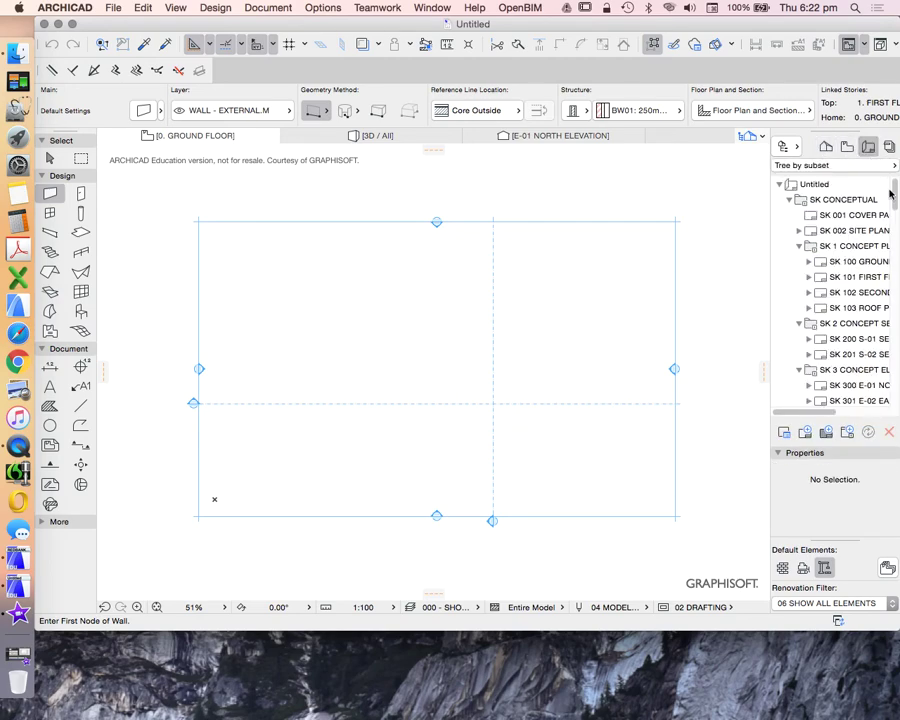
drag(893, 197, 886, 414)
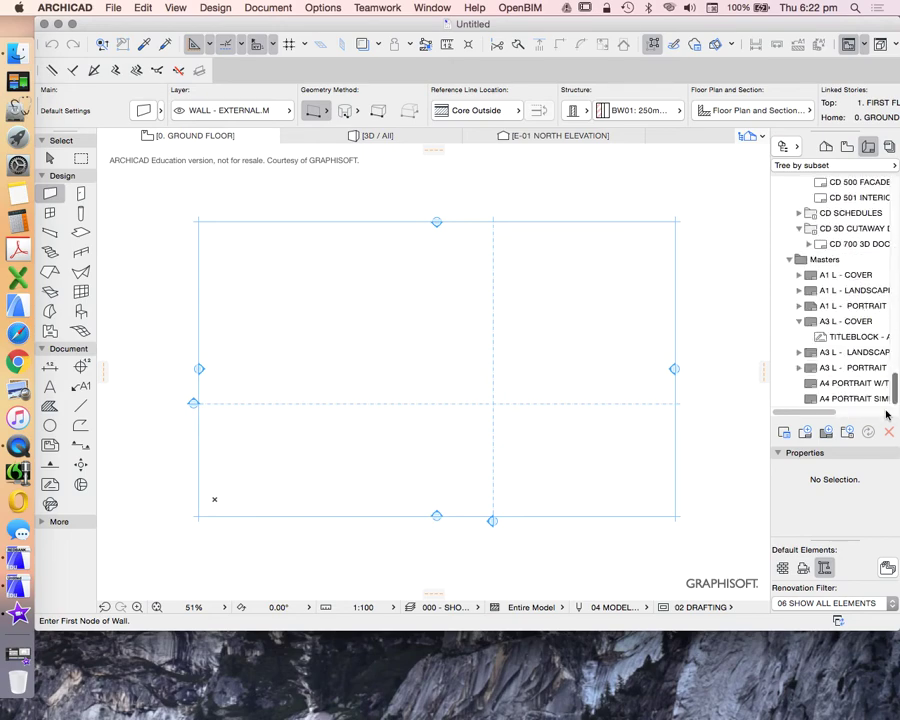
- Reveal the New & Reset All variant under File > New by holding Option
click(113, 8)
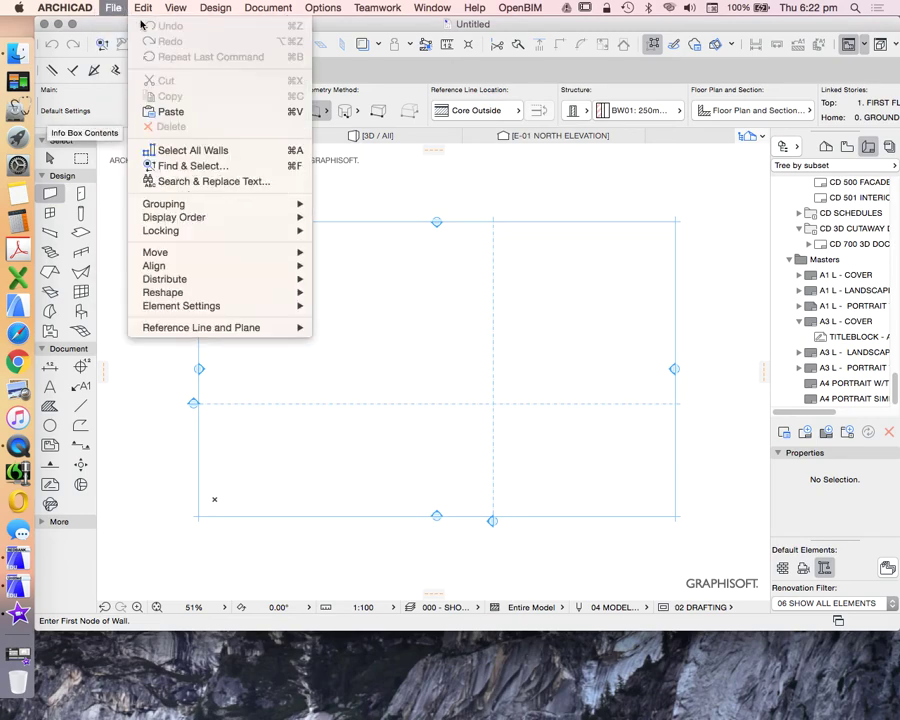
mouse_move(114, 24)
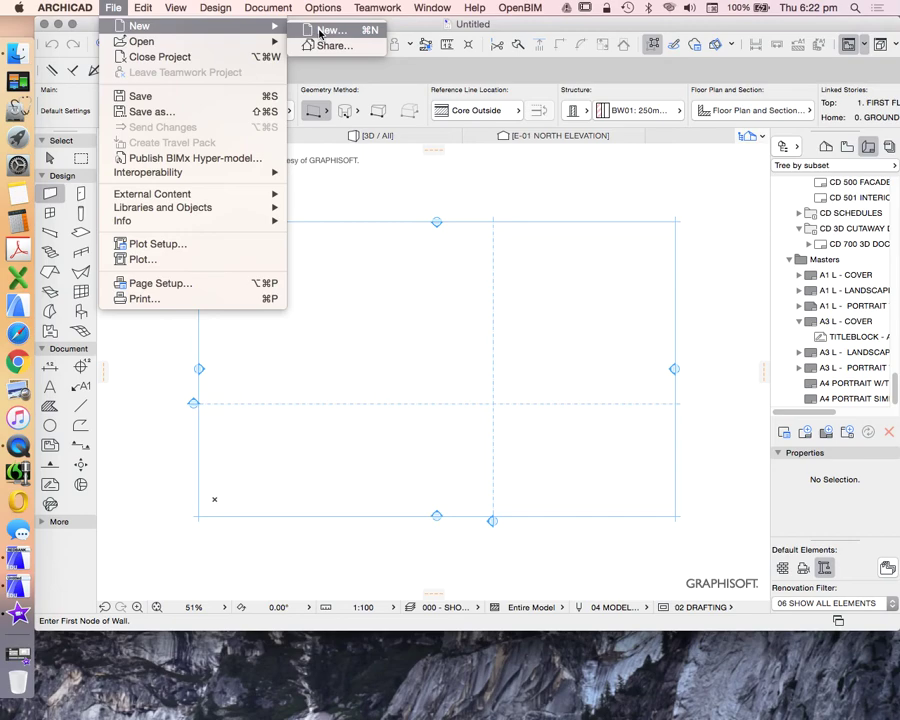
key(alt)
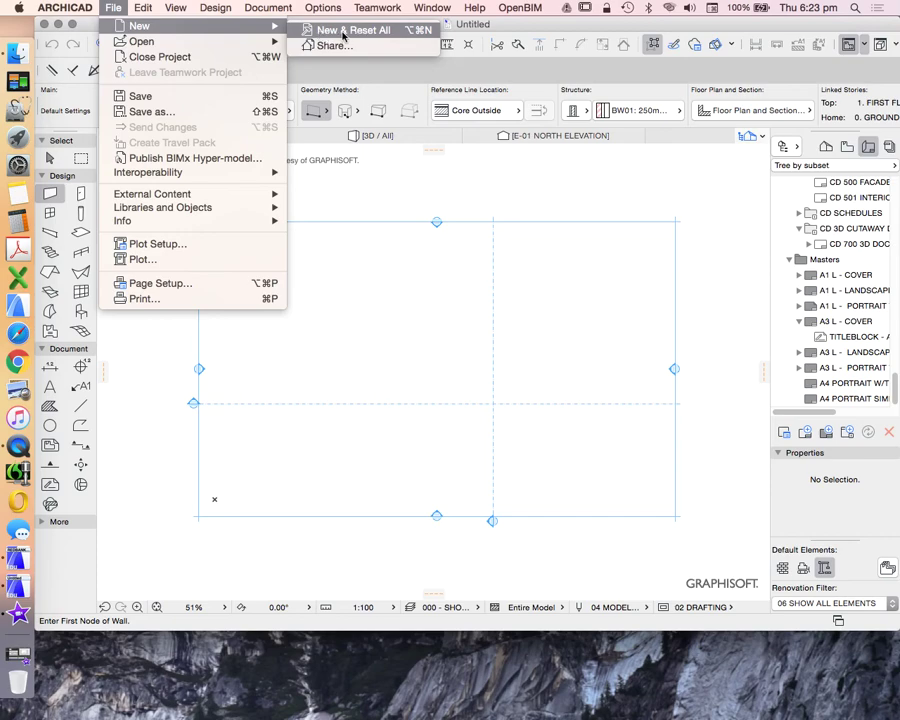
key(alt)
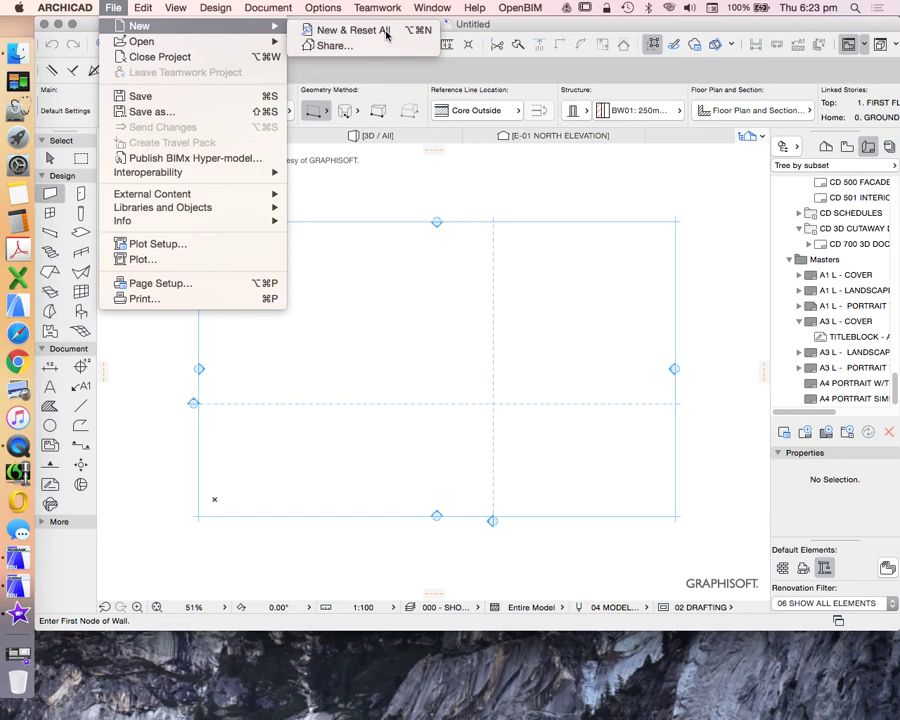
- Create a new project with New & Reset All, leaving only 01 Layout and Masters
click(384, 32)
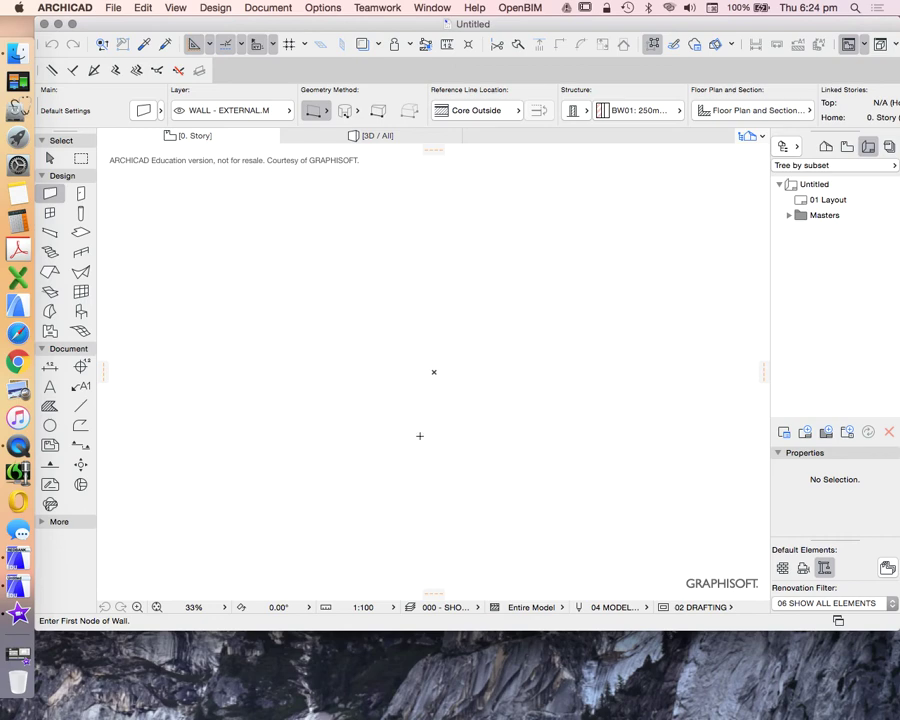
- Switch the Navigator to the Layout Book and open 01 Layout
click(825, 146)
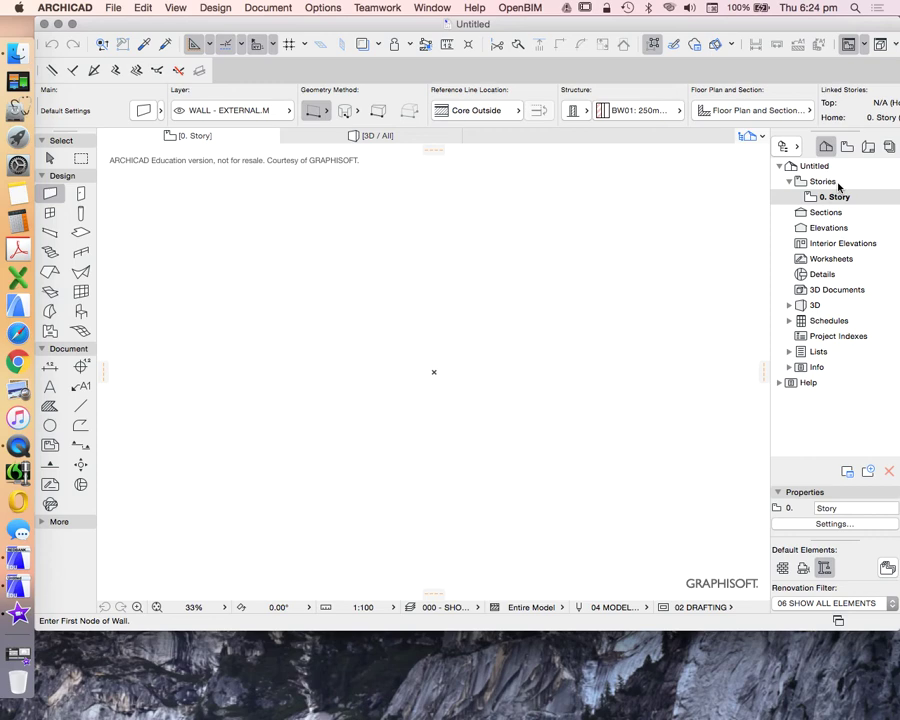
click(846, 147)
click(868, 147)
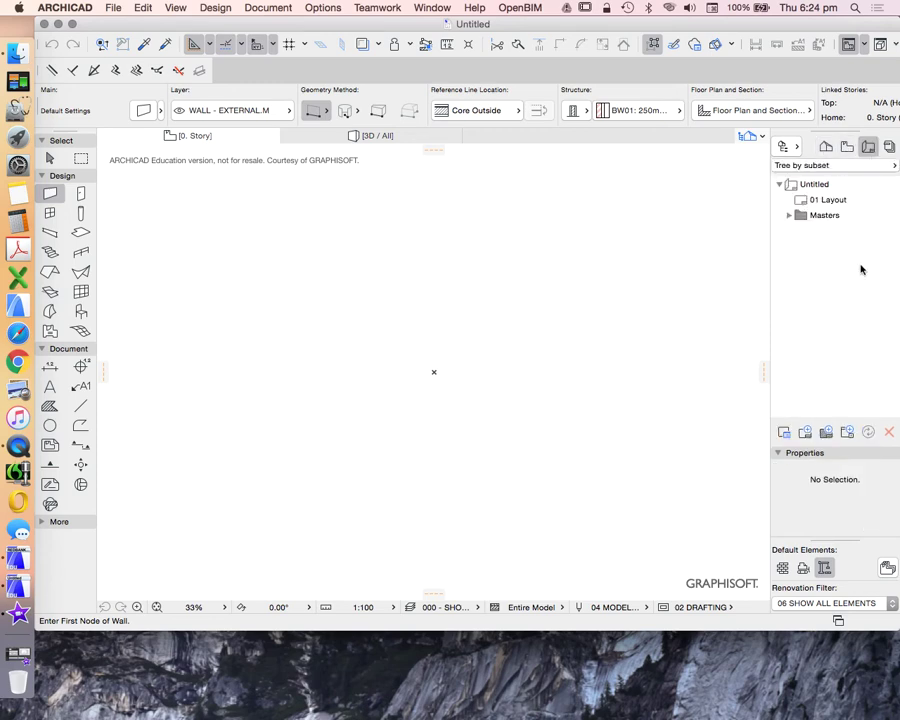
scroll(432, 355, down, 5)
double_click(833, 201)
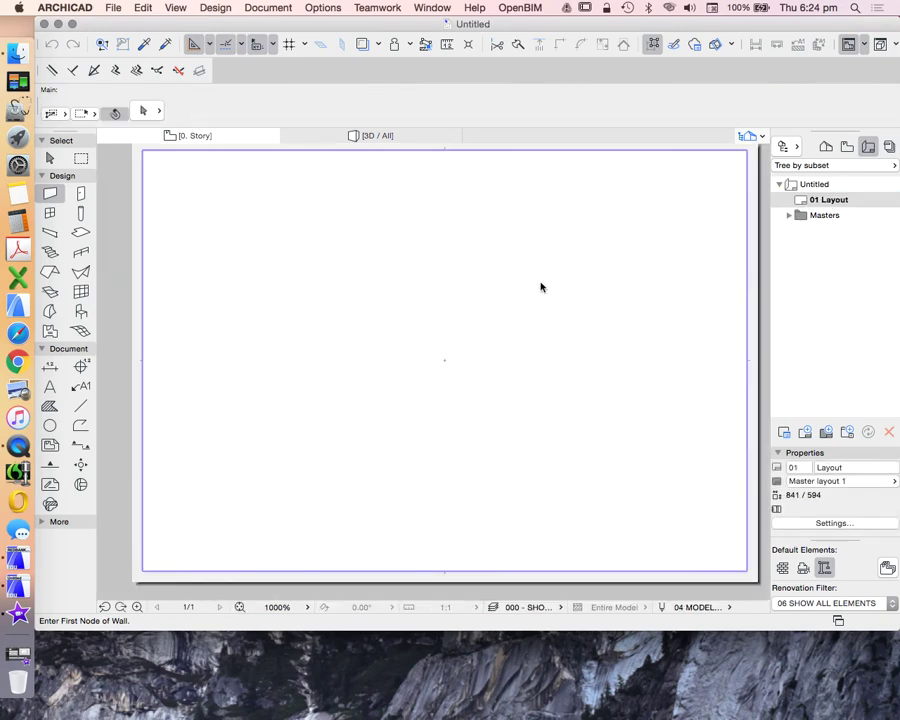
- Expand the Masters folder and open Master layout 1's blank 841 × 594 sheet
scroll(630, 325, up, 2)
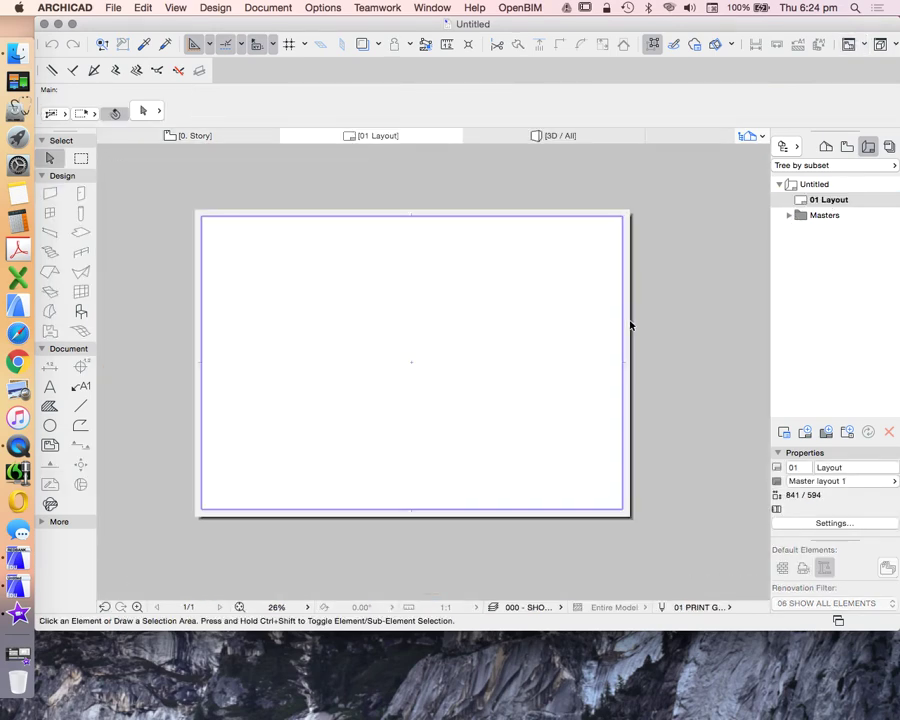
click(790, 215)
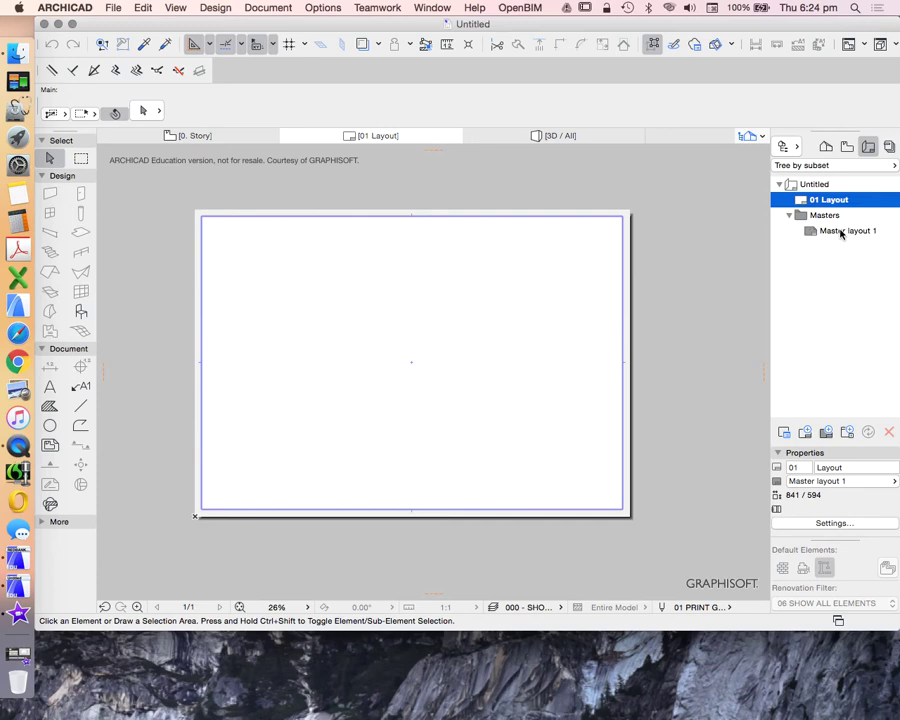
double_click(834, 232)
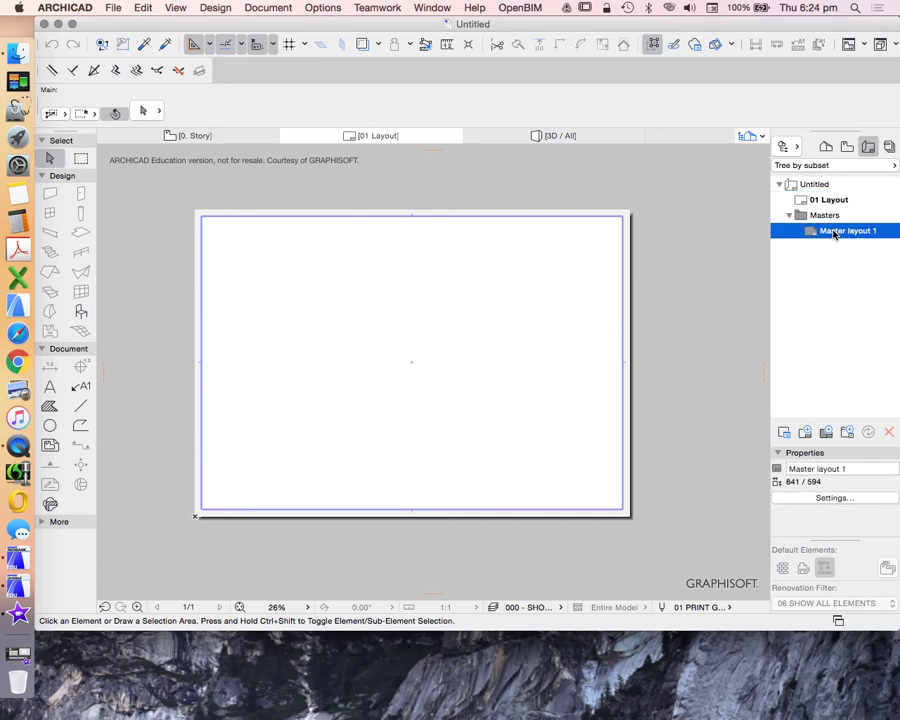
scroll(414, 362, down, 4)
scroll(436, 344, up, 2)
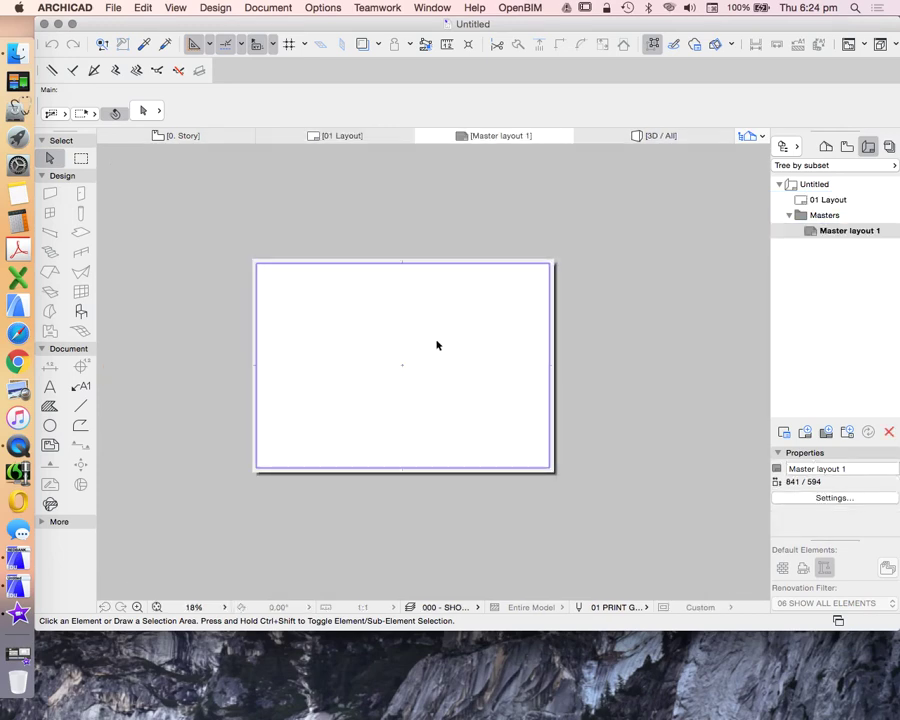
scroll(362, 314, up, 1)
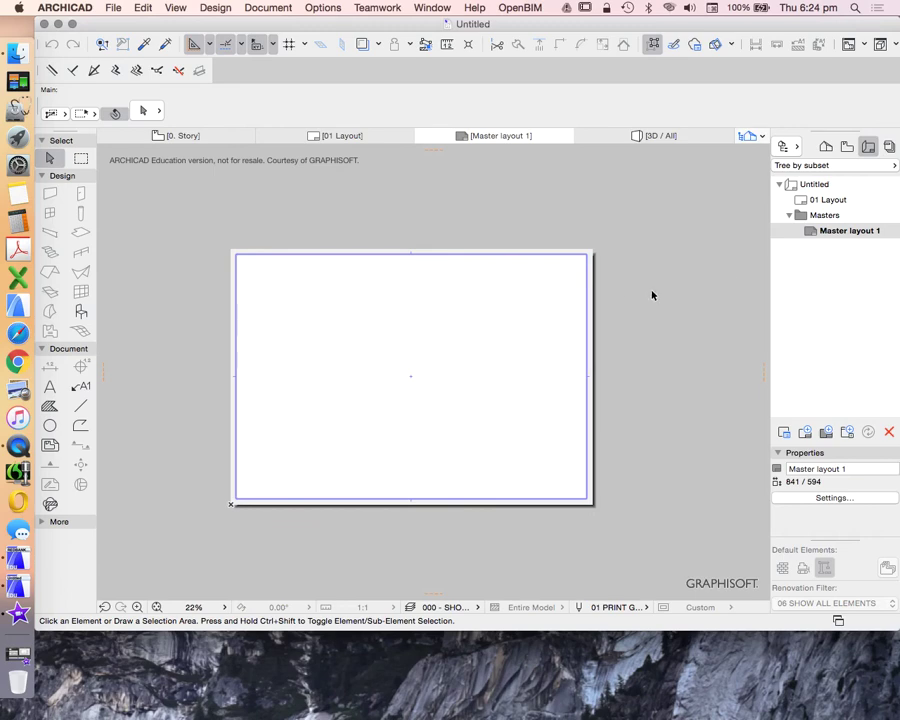
- Open Master layout 1's settings and keep A1 (ISO) - Metric as the sheet size
right_click(828, 232)
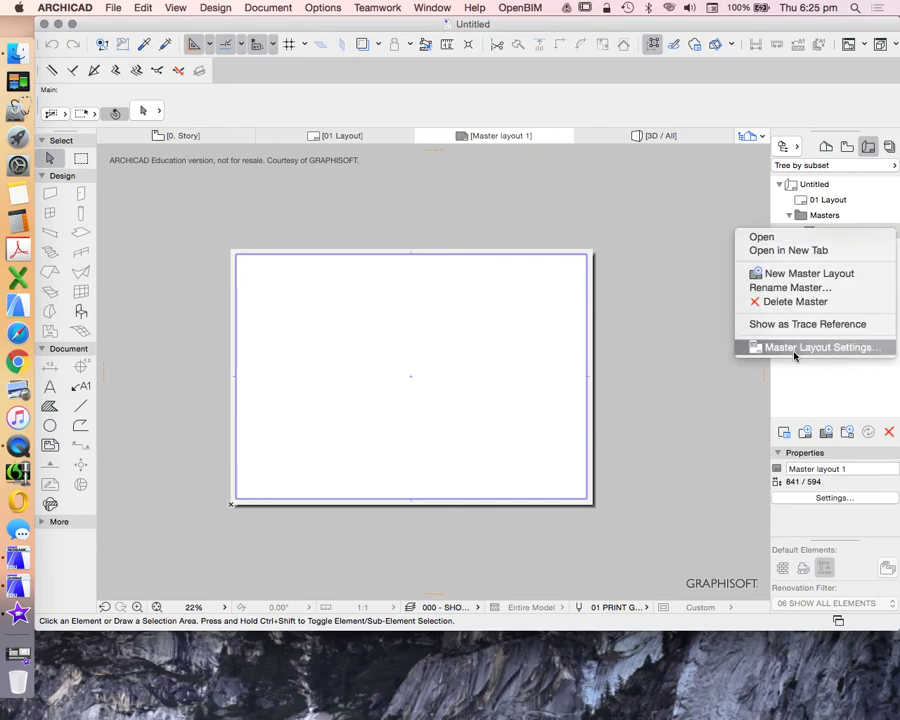
click(824, 344)
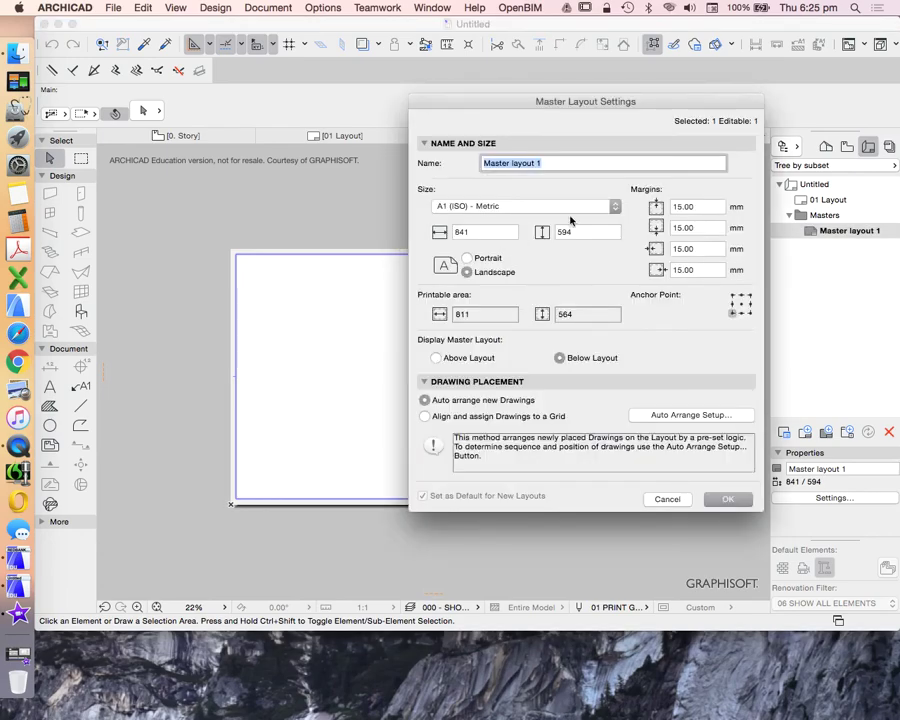
click(496, 207)
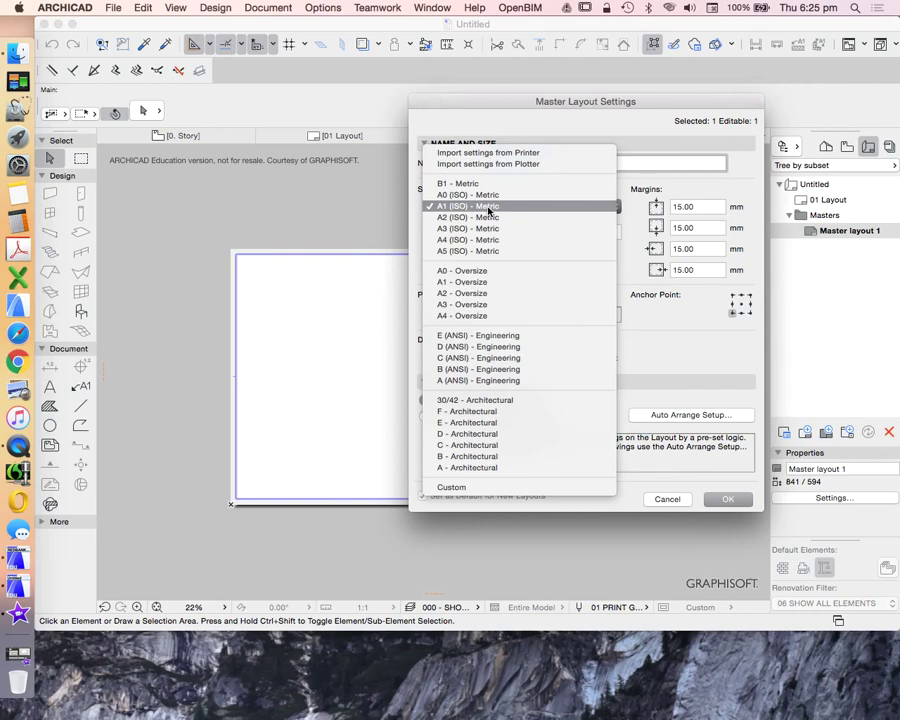
click(334, 207)
- Set all four margins to 10 mm
double_click(705, 206)
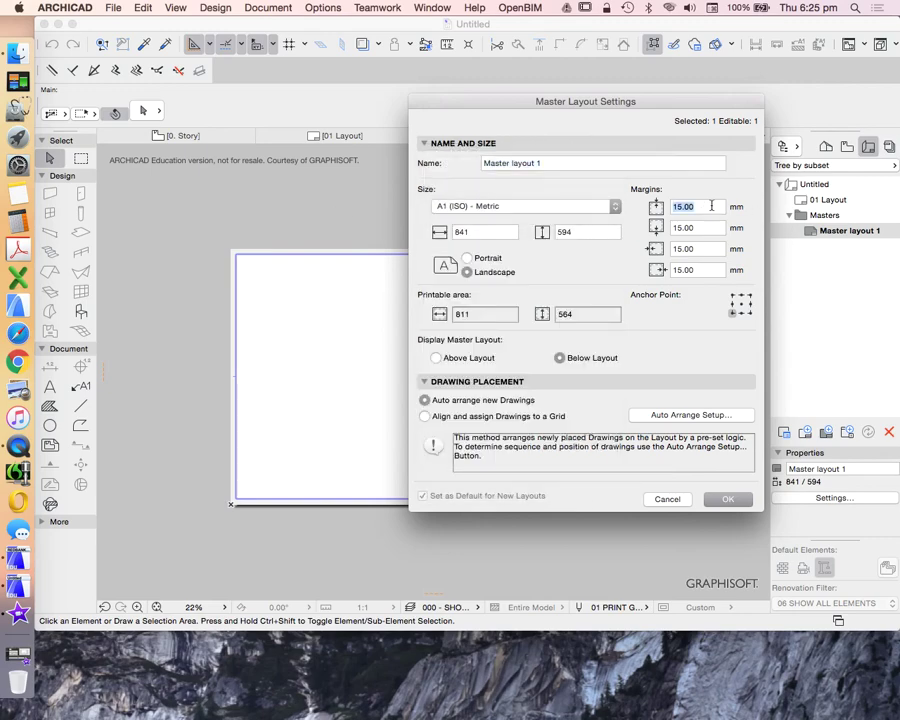
text(10)
key(Tab)
text(10)
key(Tab)
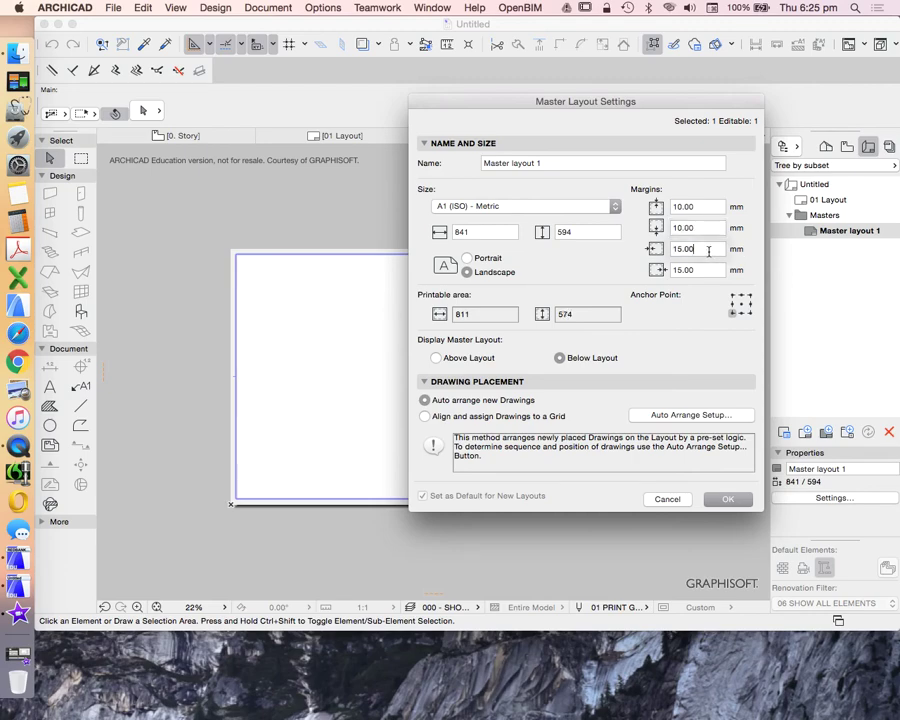
text(10)
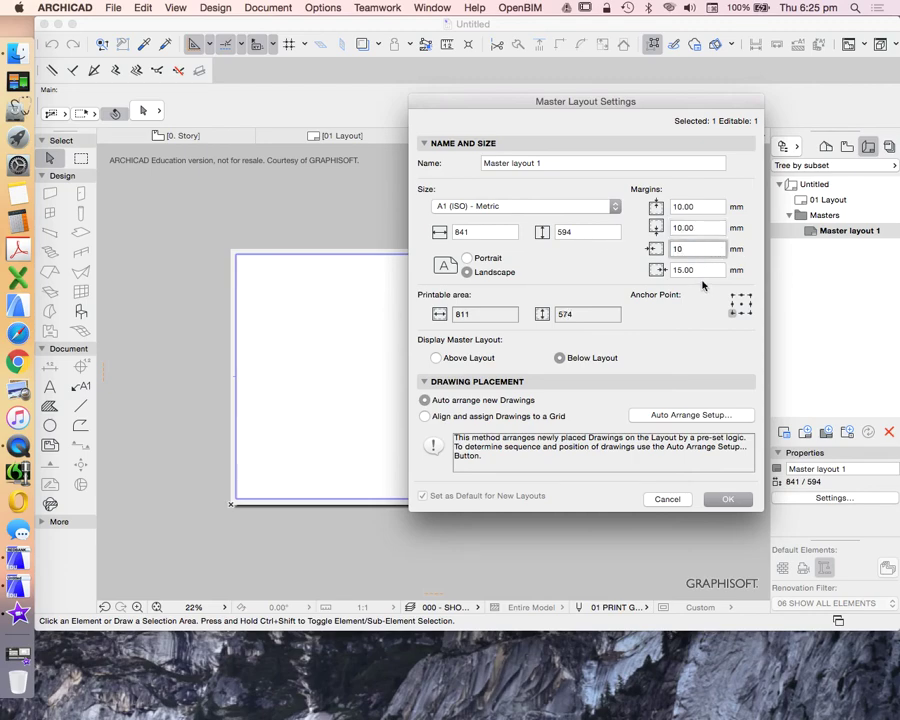
click(703, 275)
drag(703, 275, 561, 263)
text(10)
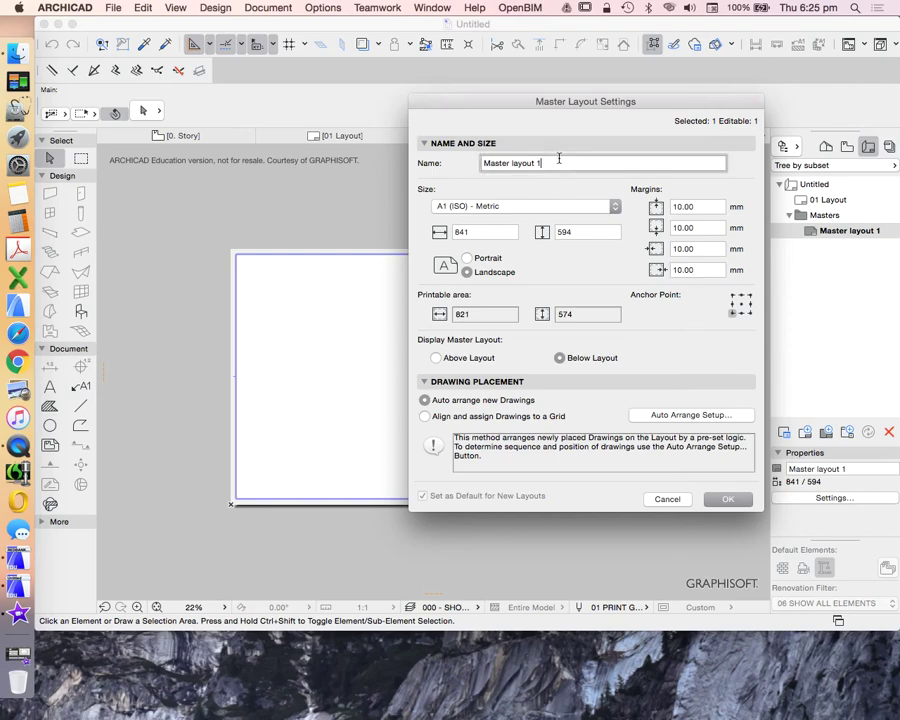
- Replace the master layout name with RMA A1 LANDSCAPE
drag(557, 157, 420, 151)
text(RMA A1 LANDSCAPE)
drag(636, 104, 615, 73)
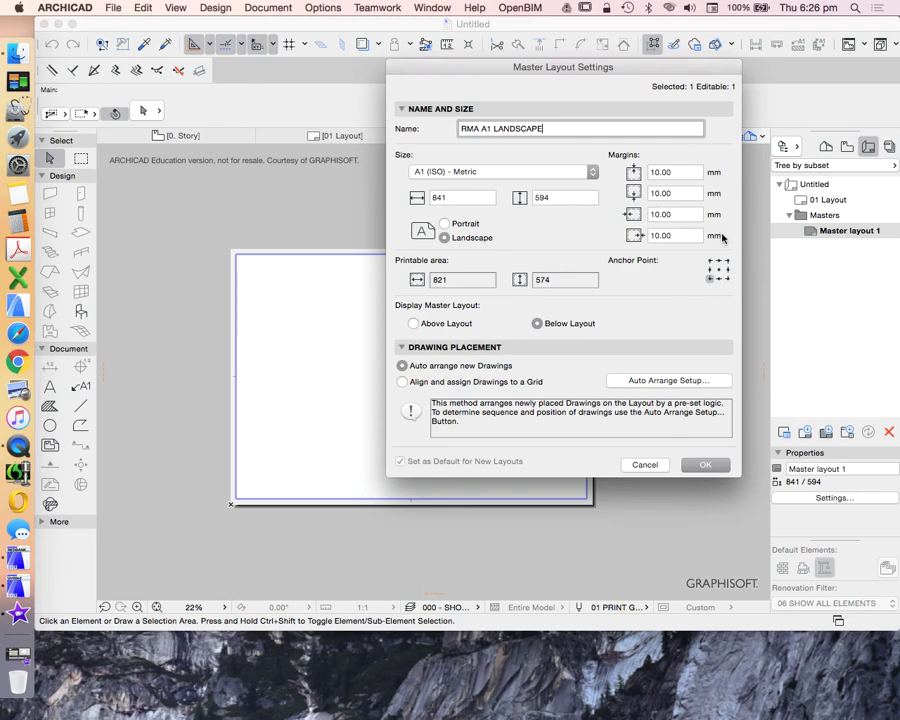
drag(618, 71, 572, 78)
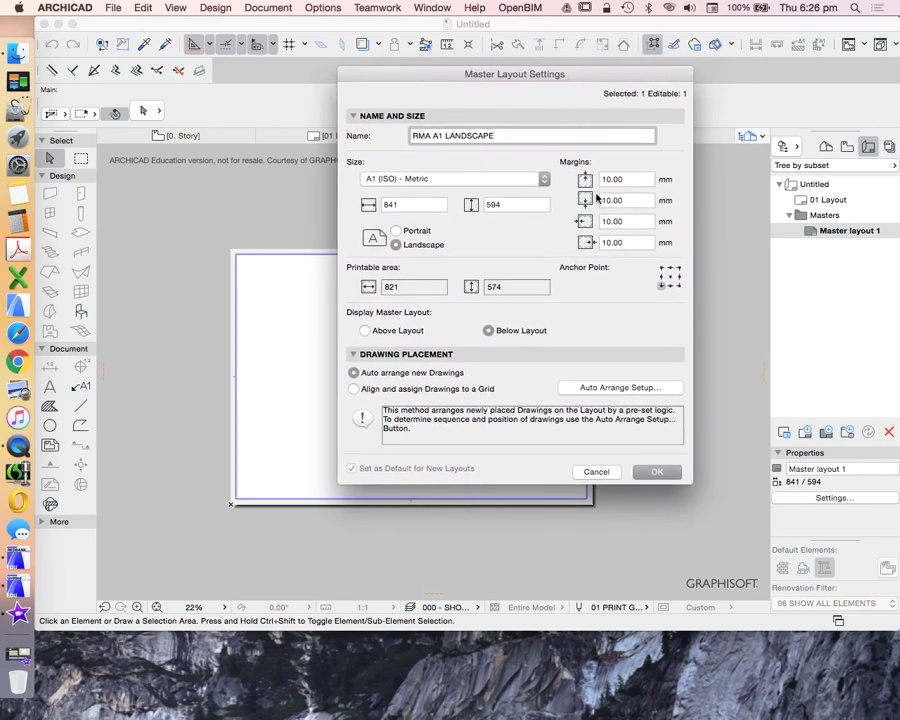
- Apply the Master Layout Settings so RMA A1 LANDSCAPE shows in the navigator
click(656, 473)
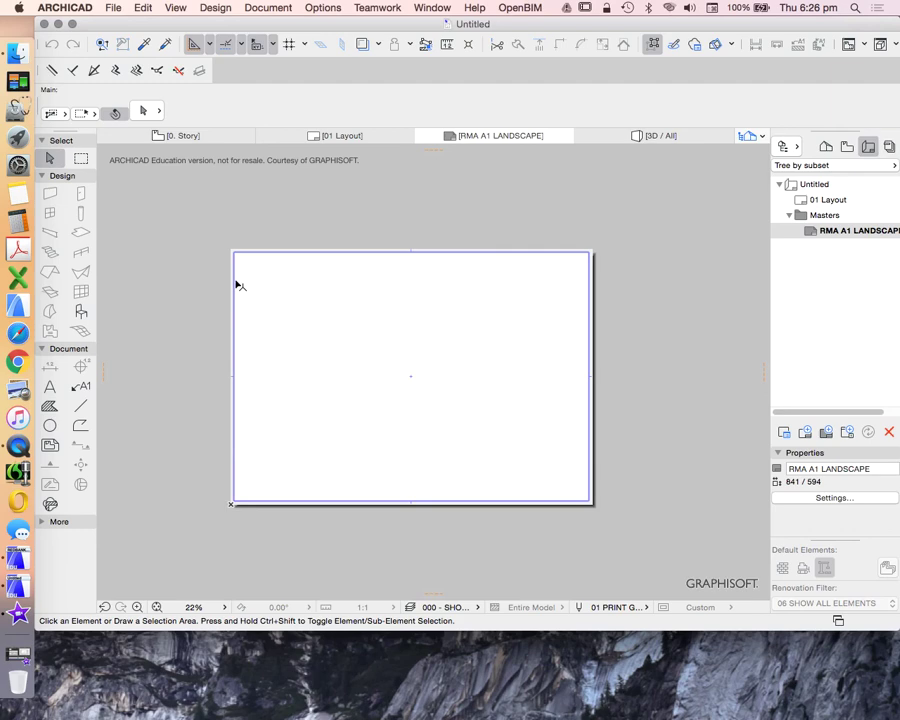
scroll(238, 274, up, 2)
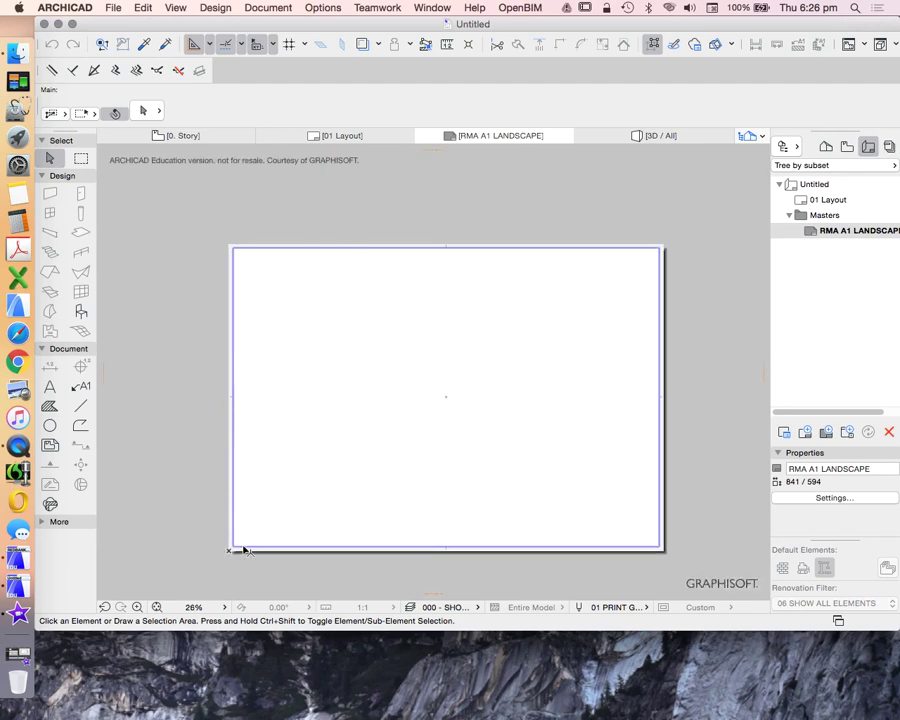